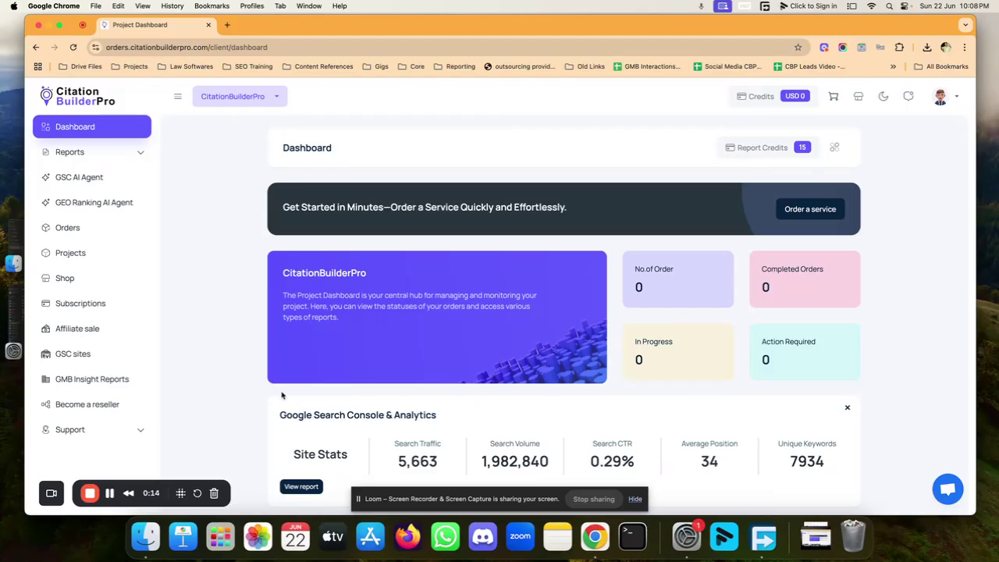
left_click(95, 180)
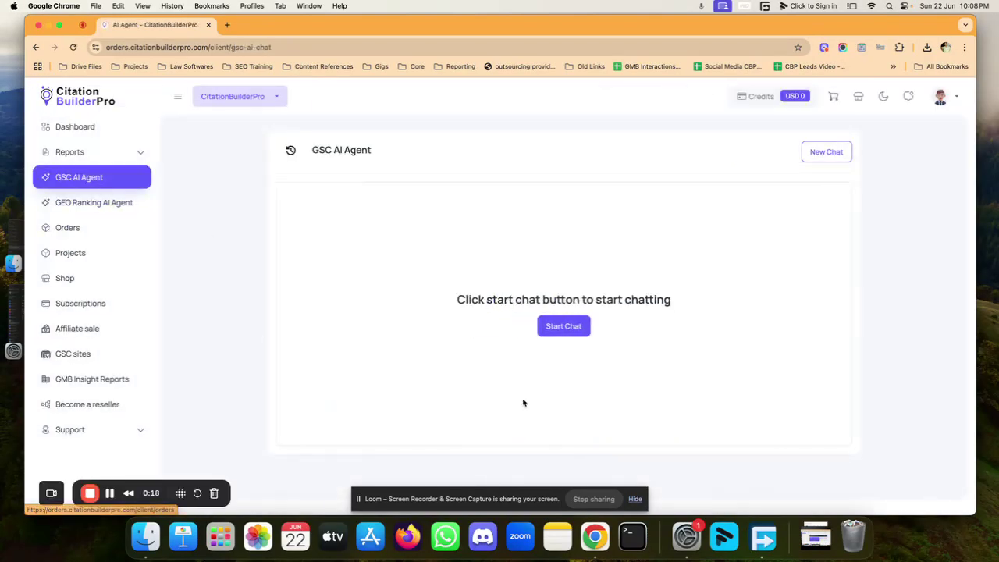
left_click(560, 329)
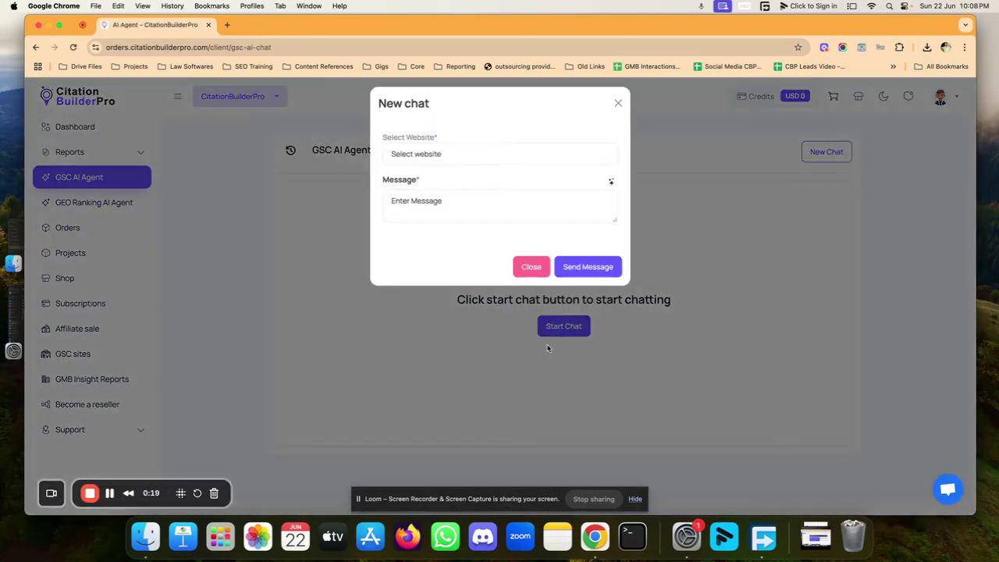
left_click(452, 161)
left_click(450, 171)
left_click(448, 204)
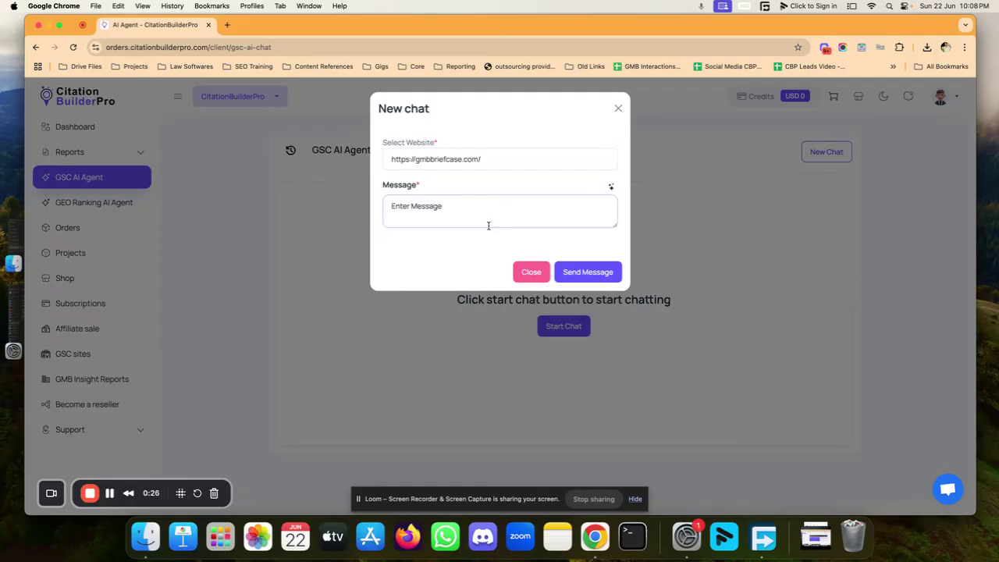
Step: Send the sample question "What are the low-hanging fruits from my GSC keyword data?"
left_click(611, 188)
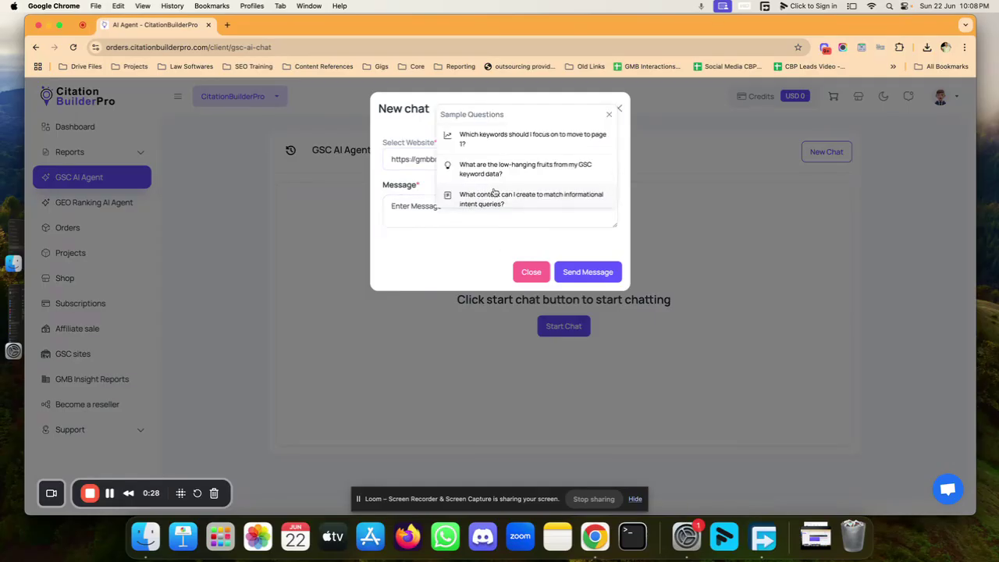
scroll(525, 193, "down", 3)
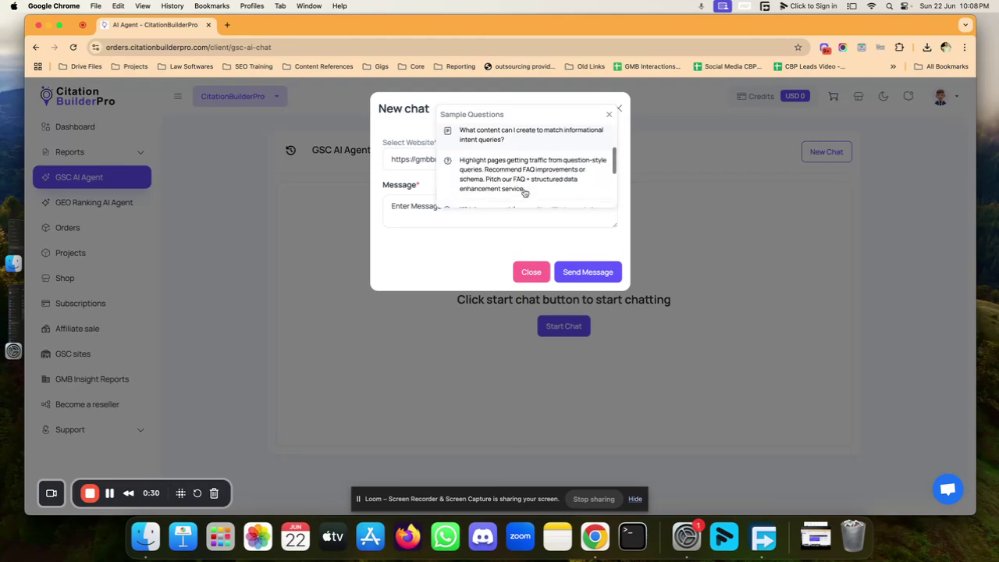
scroll(524, 193, "down", 3)
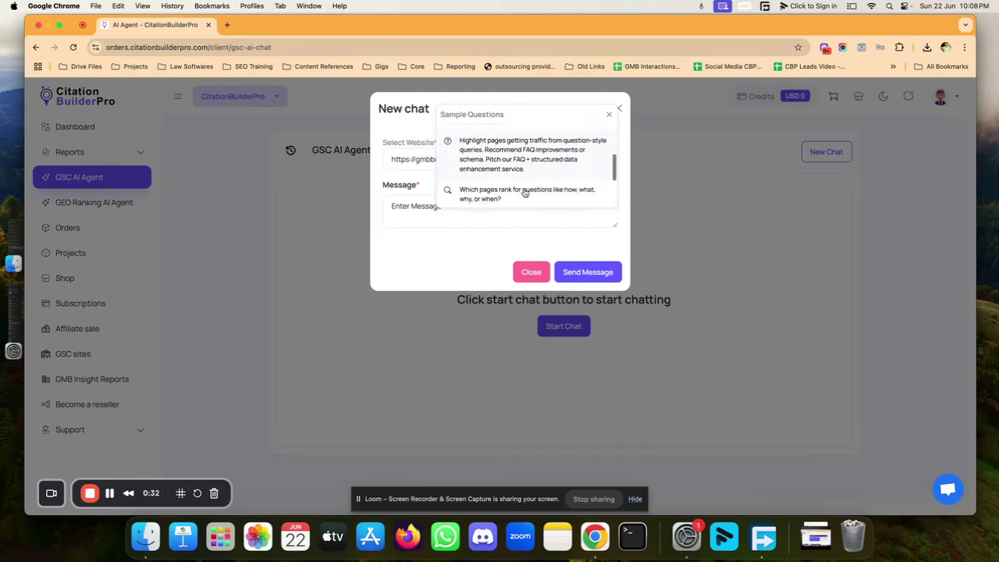
scroll(524, 192, "up", 5)
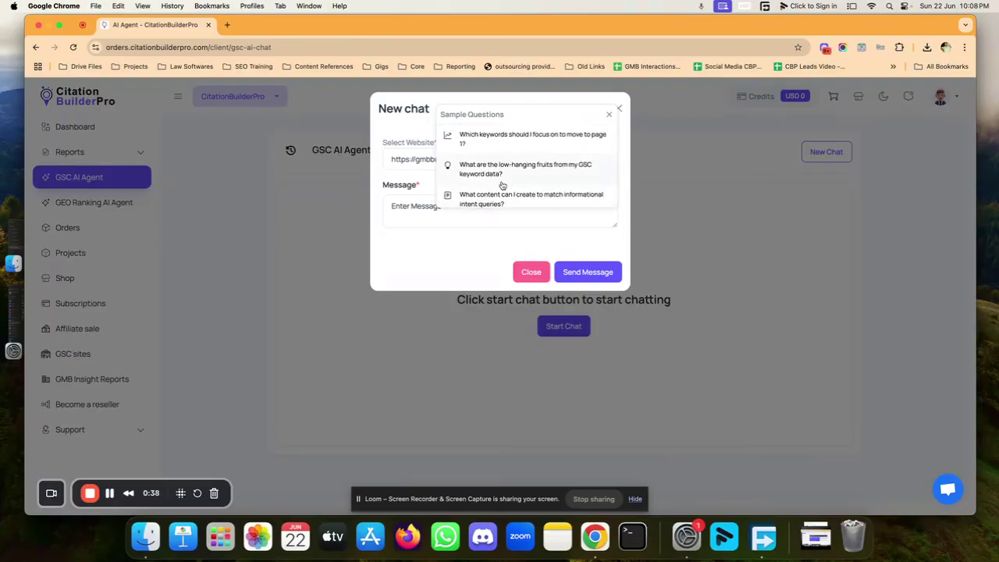
left_click(497, 173)
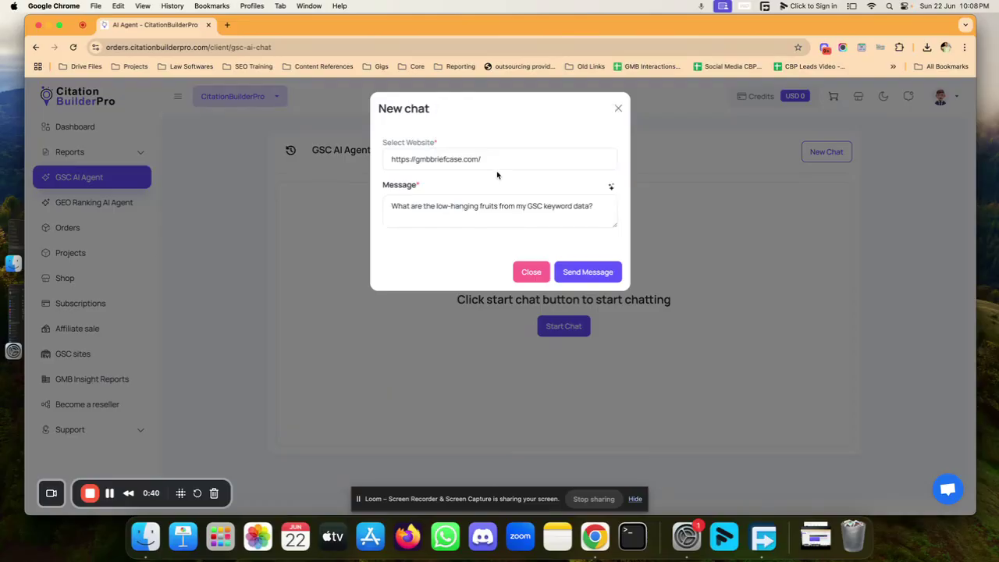
left_click(594, 273)
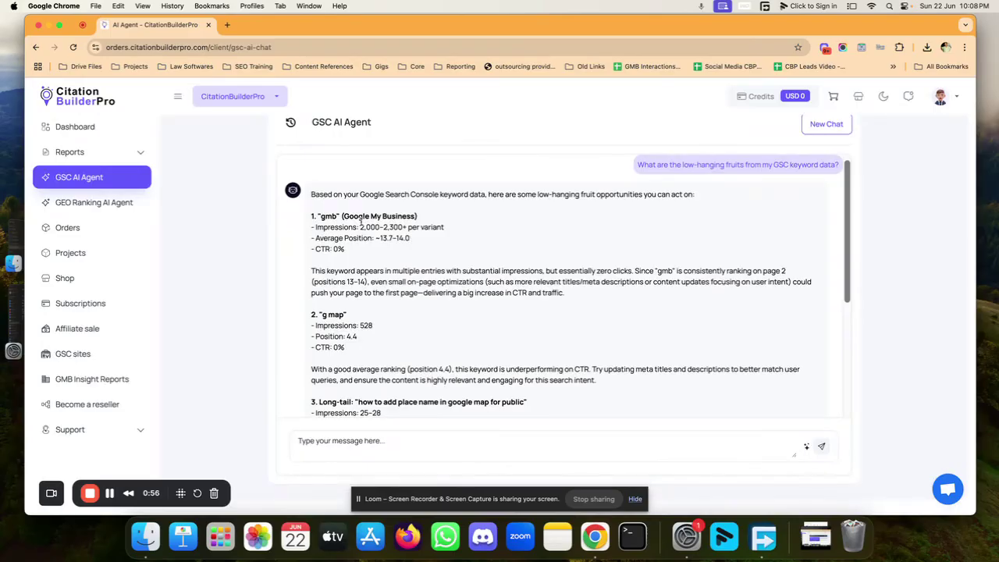
Step: Review the keyword opportunities answer and send the follow-up "list down the keywords which are ranking between 10-20 postion"
scroll(361, 223, "down", 5)
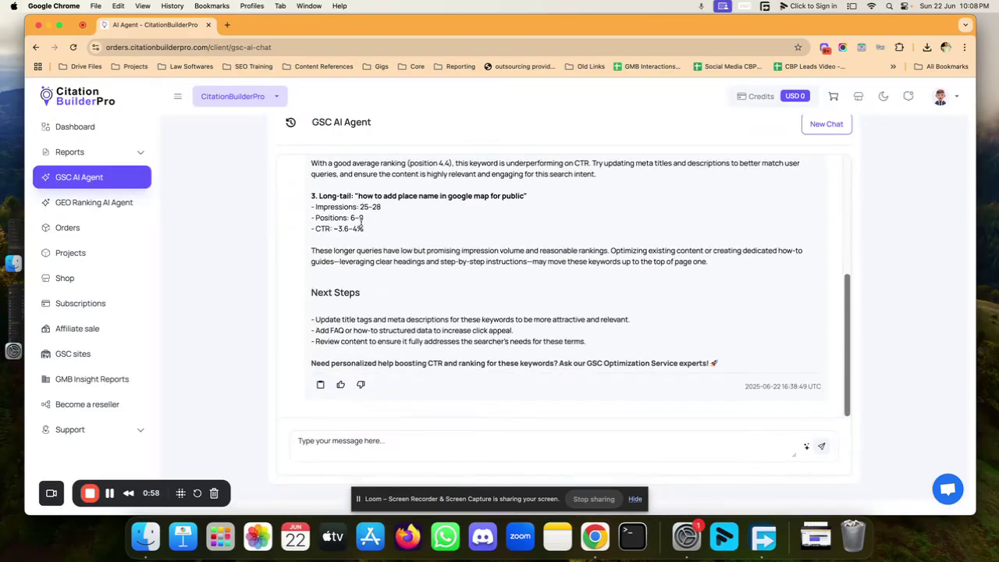
scroll(360, 223, "up", 5)
scroll(360, 223, "down", 5)
type("I")
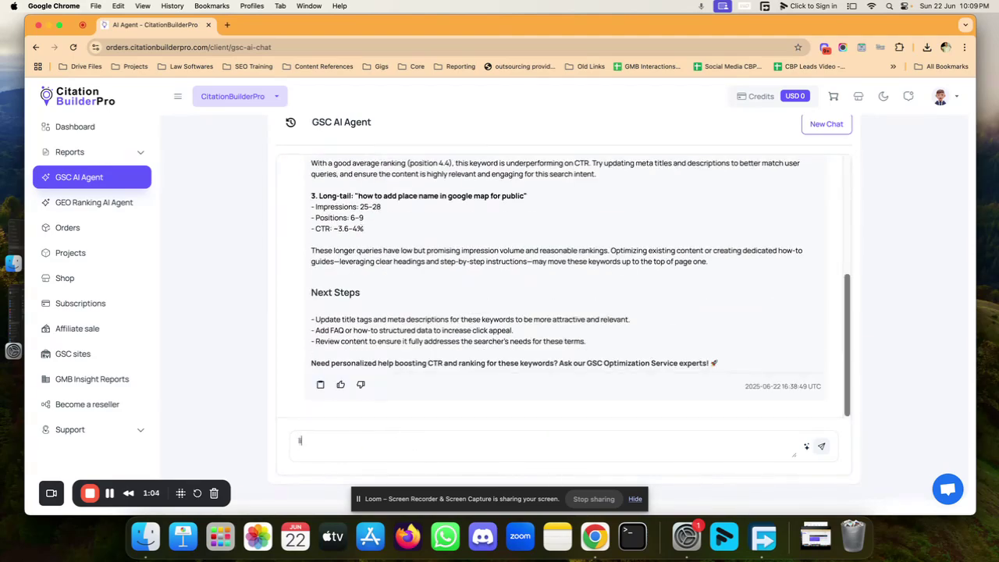
type("ist down the keywords which are r")
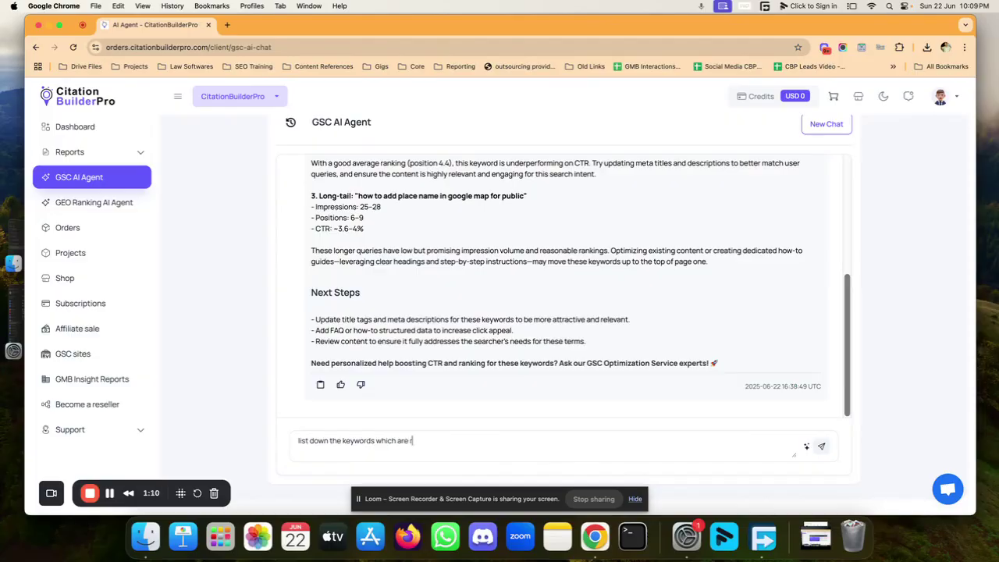
type("anking between 10-20 postion")
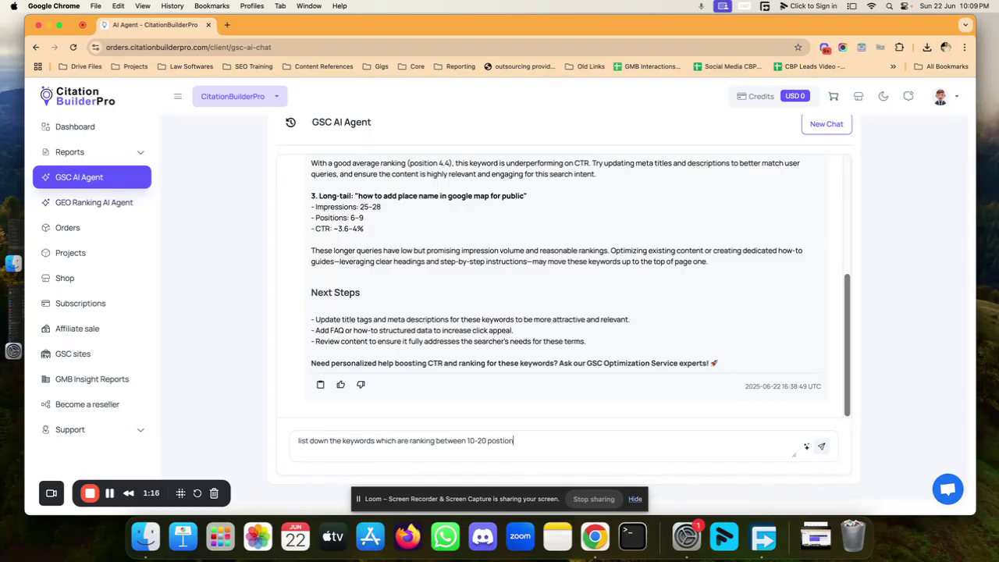
left_click(821, 447)
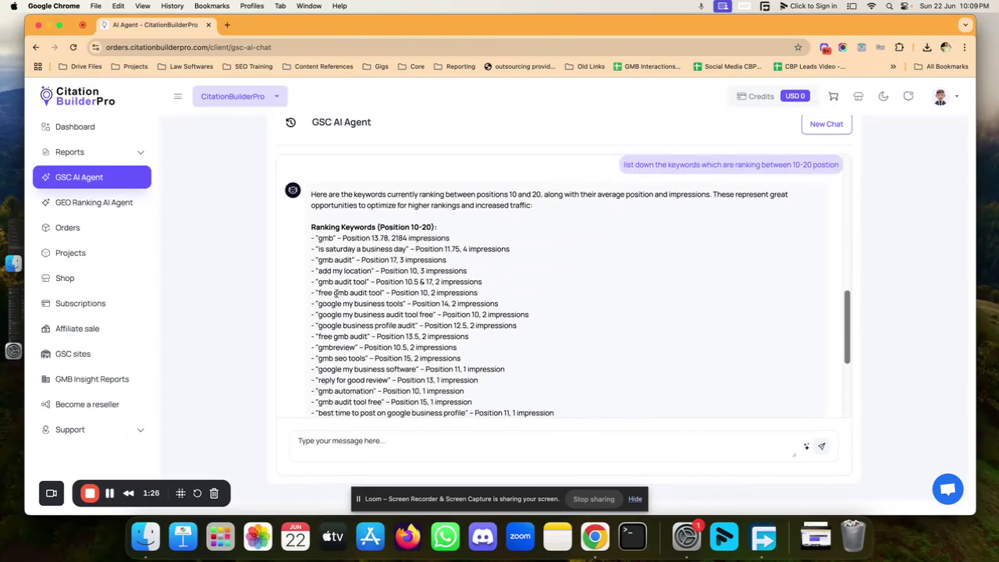
Step: Copy the full list of position 10-20 ranking keywords from the reply into a new message
scroll(335, 292, "down", 2)
scroll(336, 292, "down", 5)
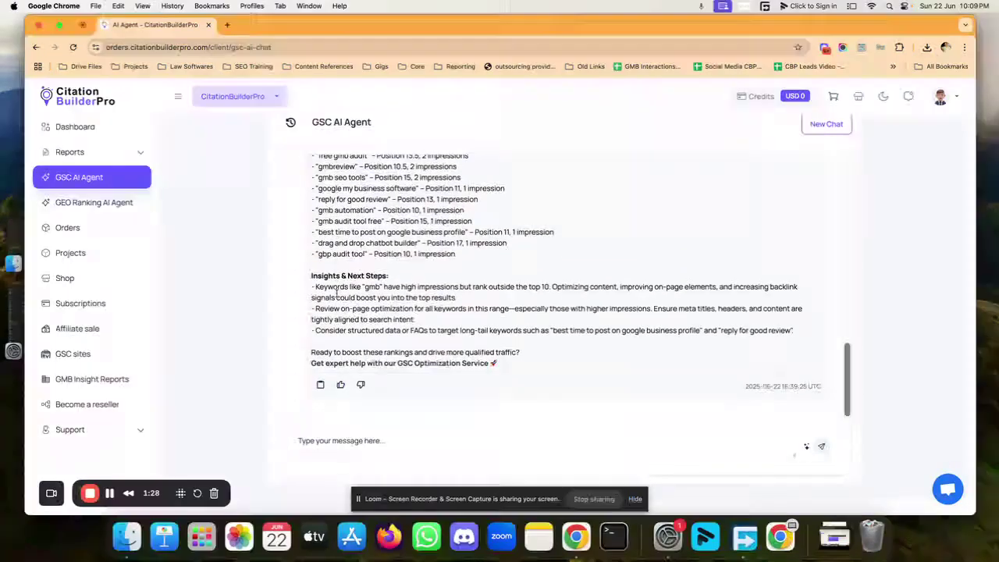
scroll(337, 293, "up", 5)
scroll(336, 293, "up", 1)
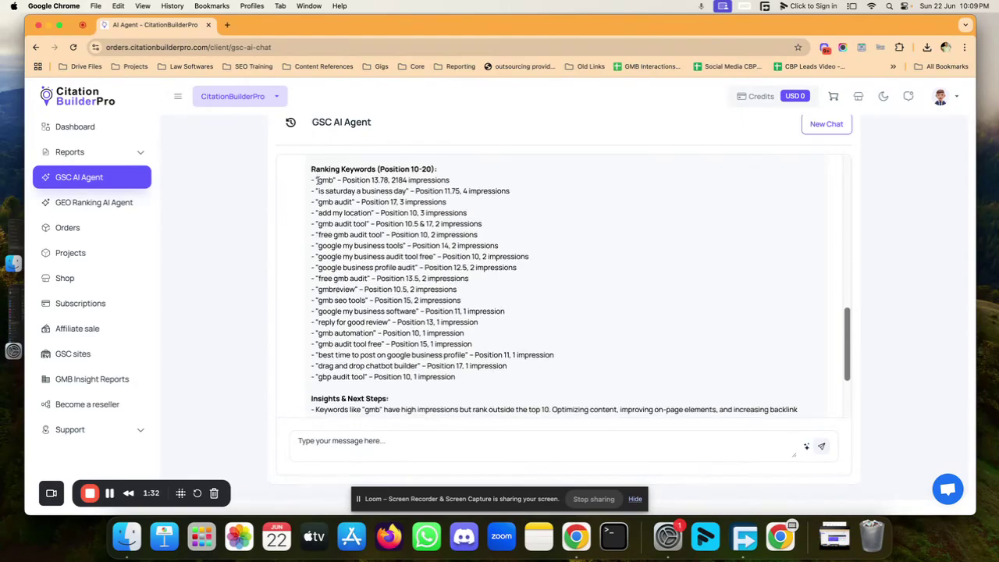
left_click_drag(318, 181, 504, 386)
key("super+c")
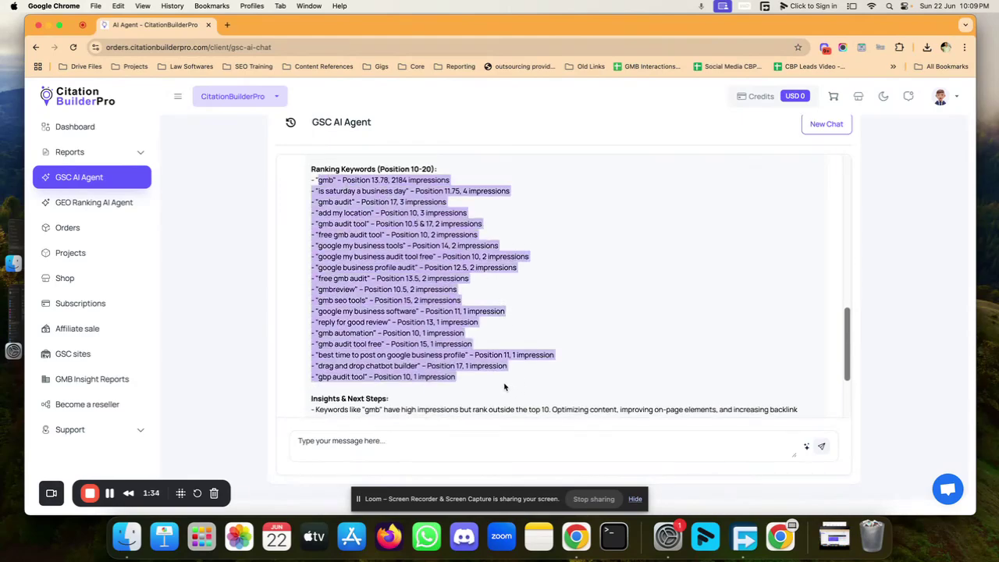
left_click(354, 452)
key("super+v")
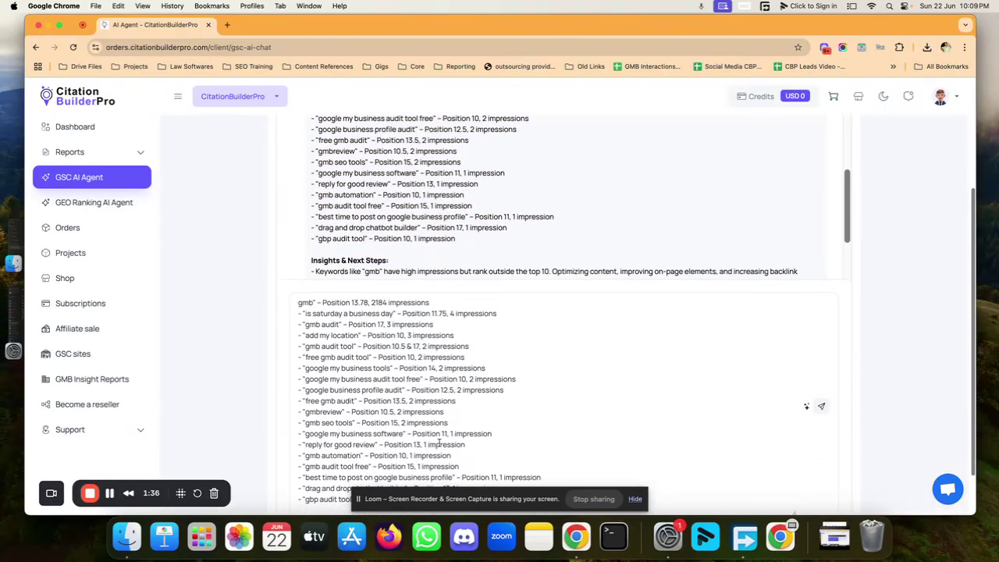
Step: Add the request "Please suggest blog topics for these , make sure blog topics are informatie intent" below the pasted keywords
key("shift+Return")
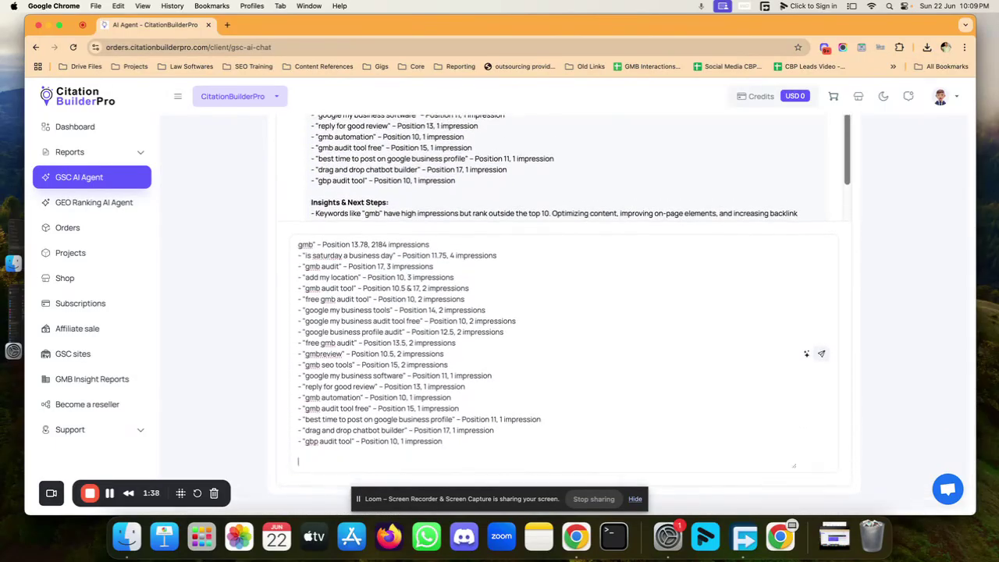
type("Please suggest blog topics for")
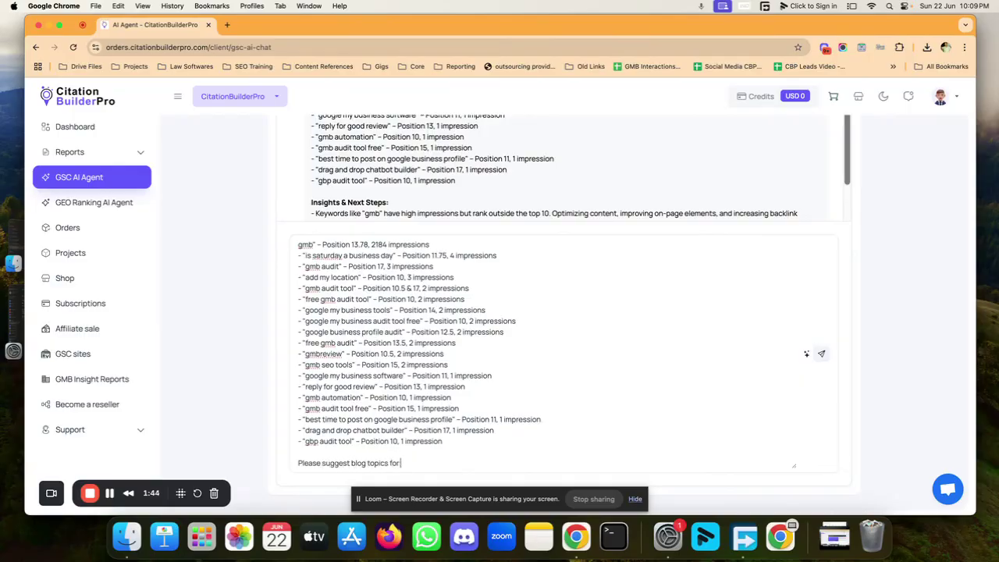
type(" these , make sure blog topic")
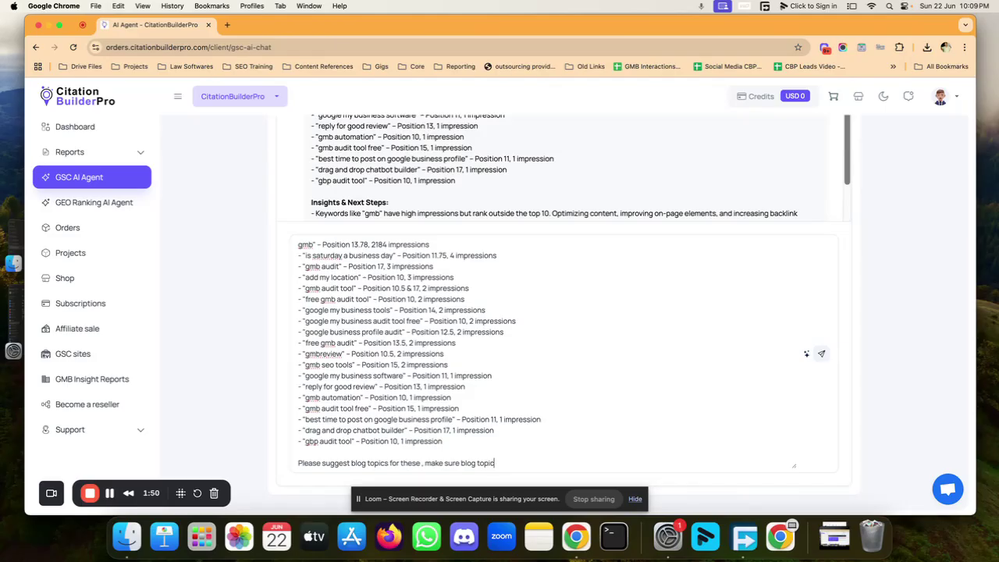
type("s are informatie intent")
Step: Correct the misspelled "informatie" to "informative" in the blog topic request and send the message
right_click(530, 463)
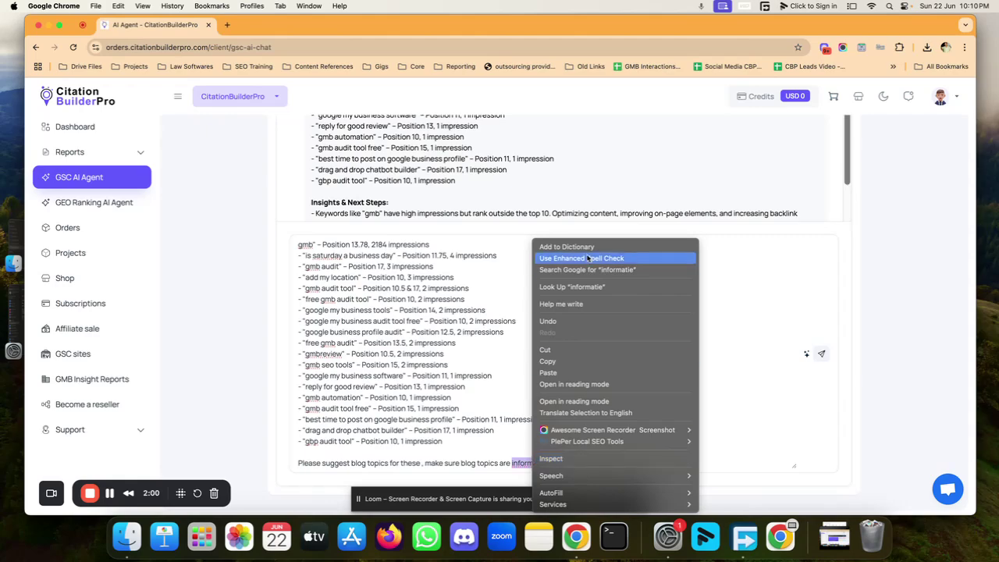
key("Escape")
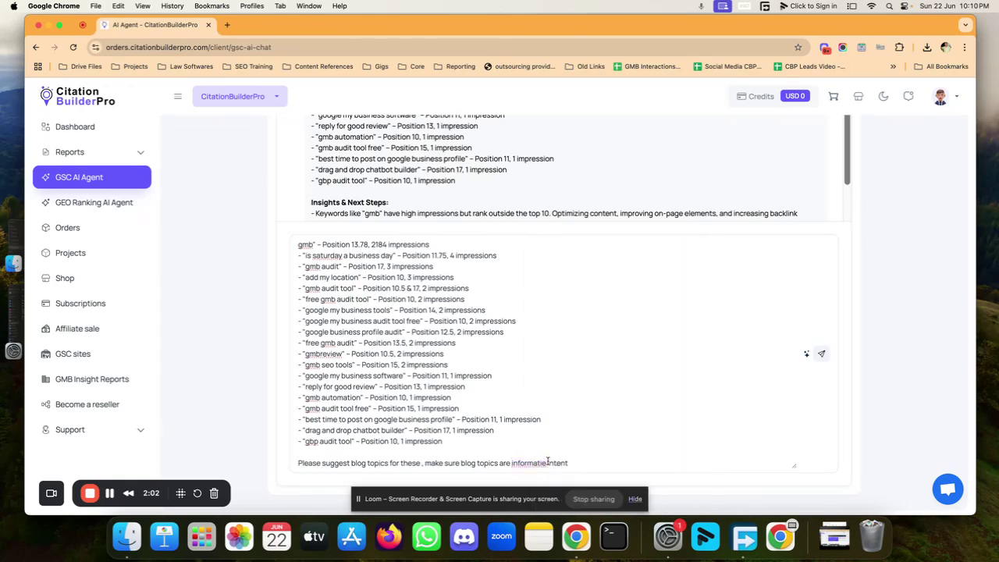
left_click(548, 463)
key("BackSpace")
key("BackSpace")
key("BackSpace")
key("BackSpace")
key("BackSpace")
type("ative")
scroll(619, 425, "down", 1)
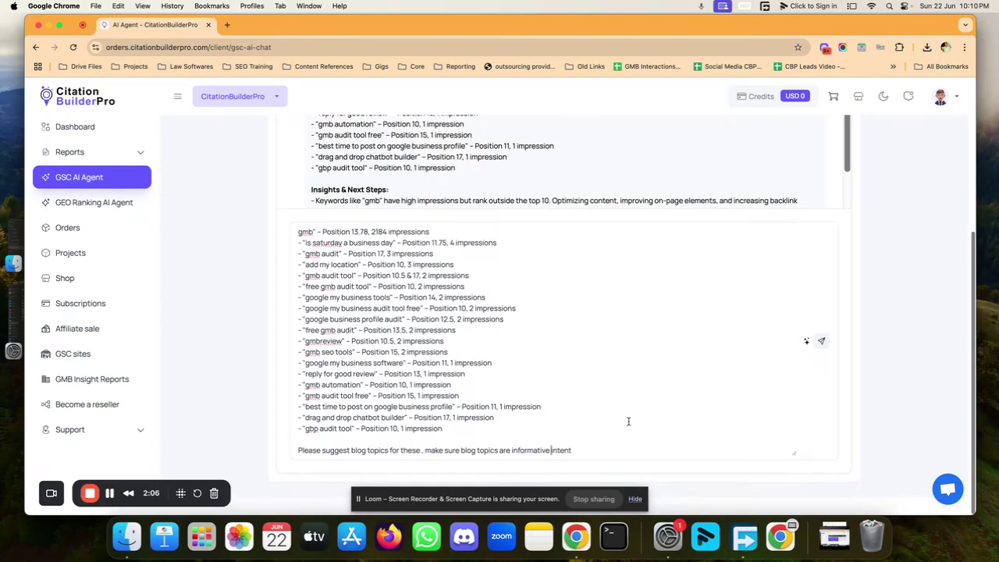
left_click(820, 345)
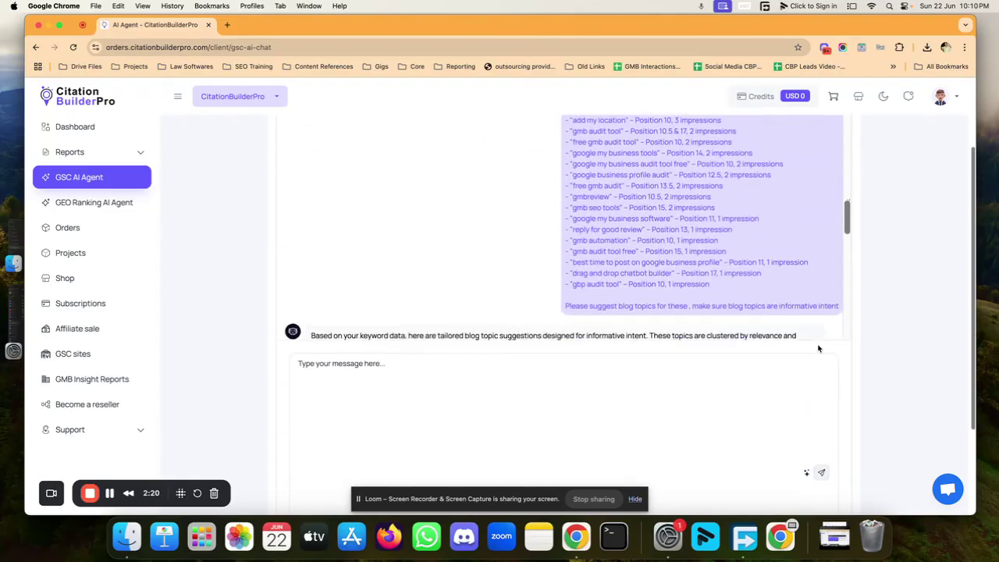
Step: Examine the suggested blog topics under each category heading through to the end of the reply
scroll(482, 233, "down", 3)
scroll(482, 232, "down", 4)
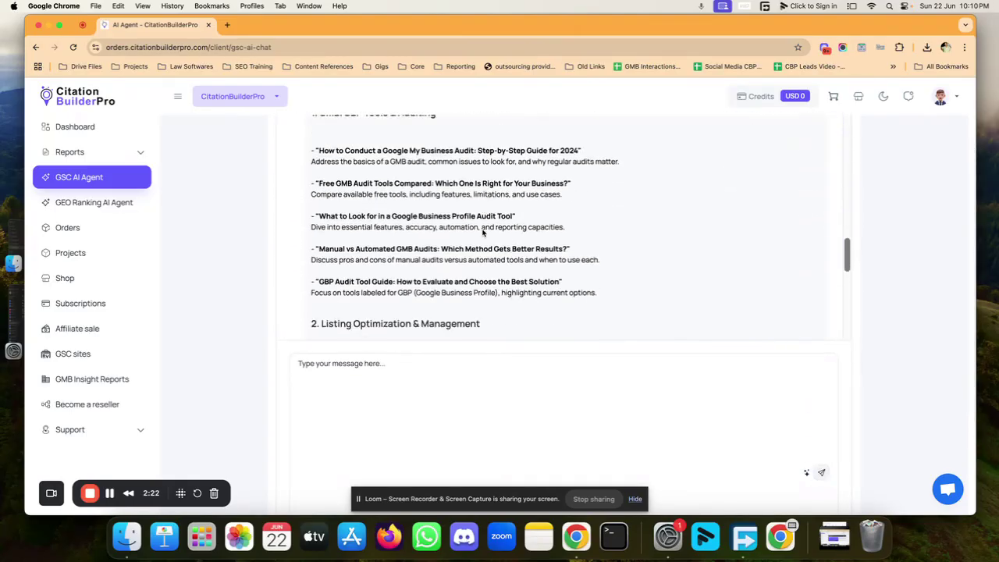
scroll(482, 231, "up", 3)
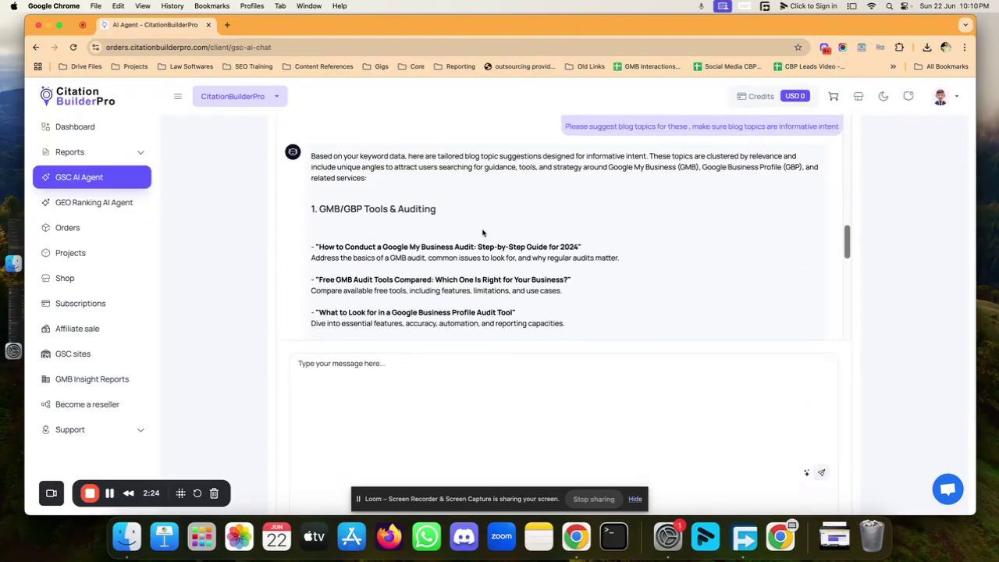
scroll(482, 233, "down", 1)
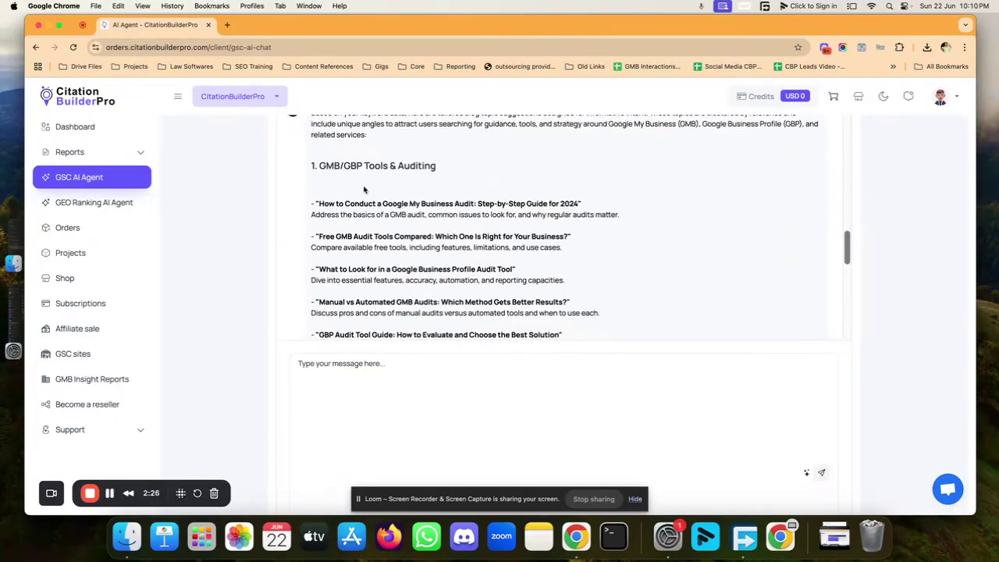
left_click_drag(310, 166, 438, 170)
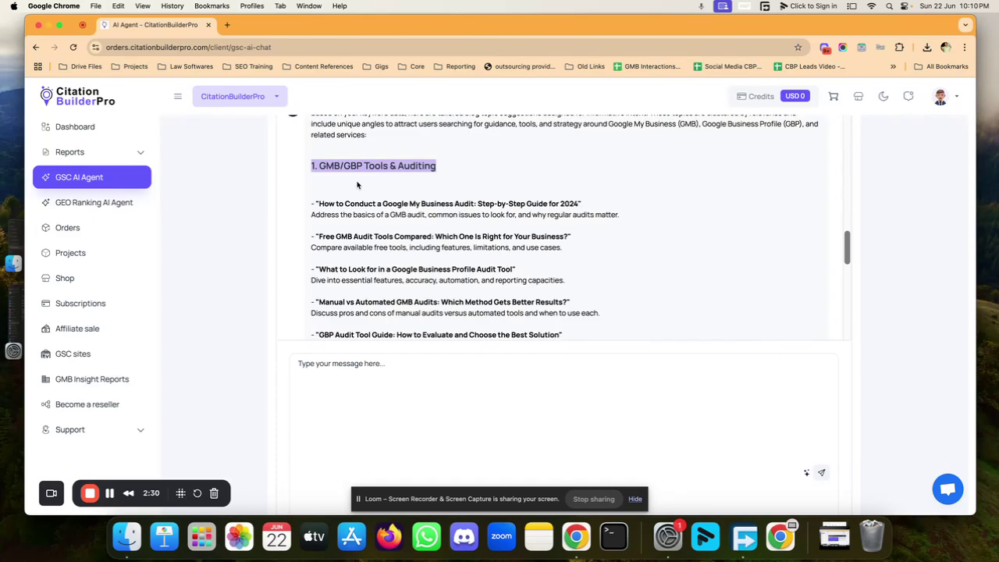
scroll(357, 184, "down", 4)
left_click_drag(310, 208, 473, 209)
scroll(471, 211, "down", 5)
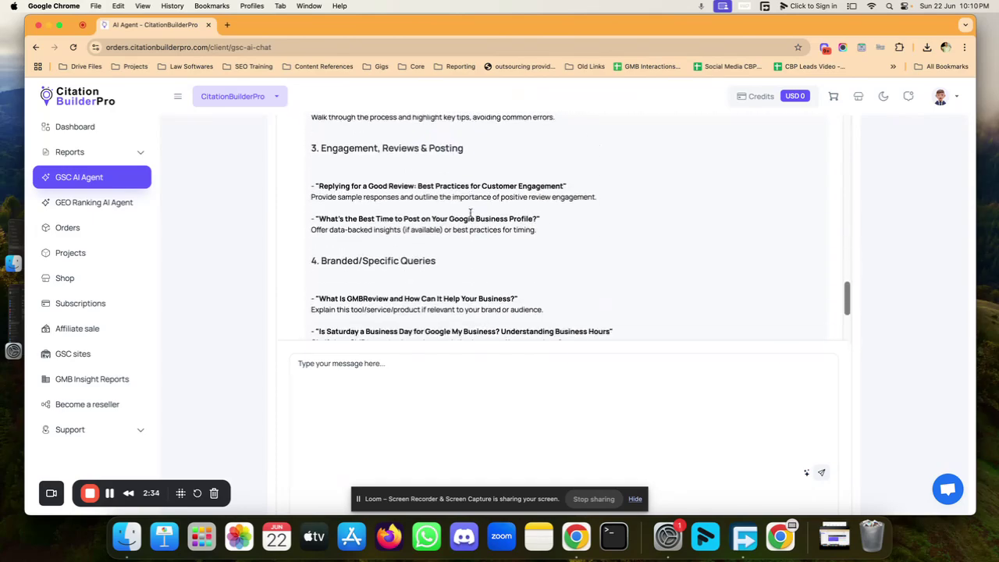
scroll(471, 212, "down", 4)
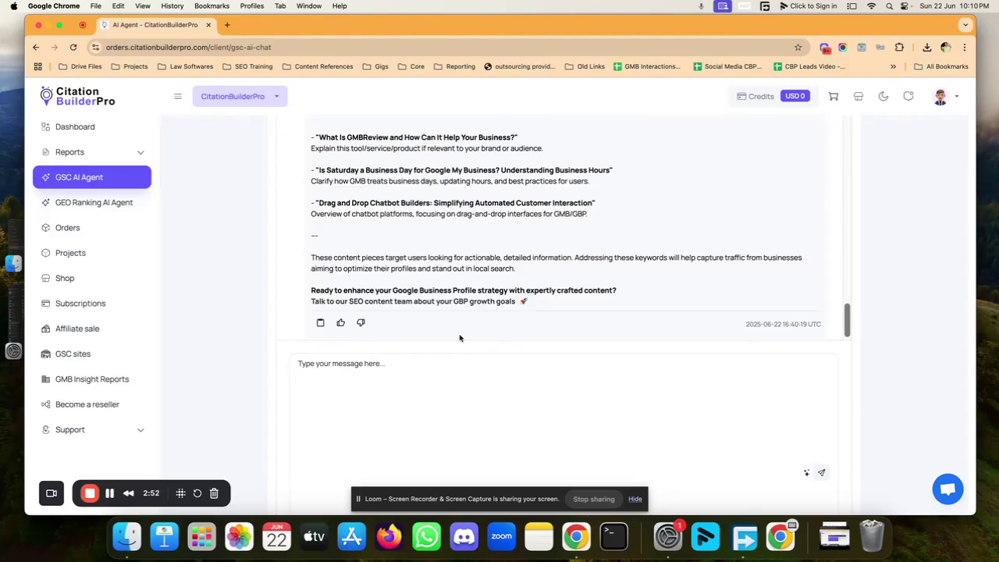
Step: Send "Please share best outline for" followed by the copied "How to Conduct a Google My Business Audit: Step-by-Step Guide for 2024" topic and its description
scroll(460, 337, "up", 10)
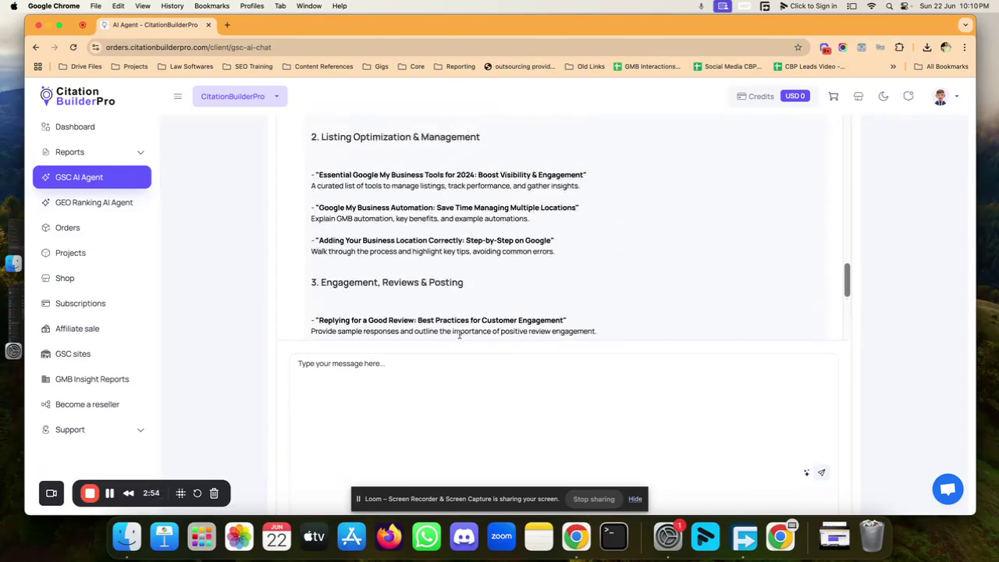
scroll(459, 334, "up", 10)
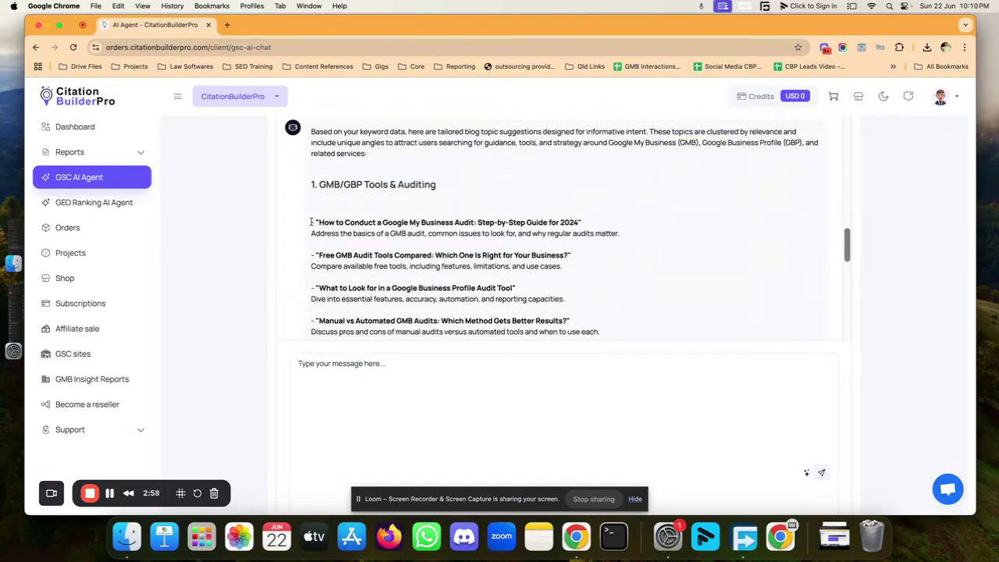
left_click_drag(310, 221, 667, 231)
key("super+c")
left_click(345, 383)
type("Please")
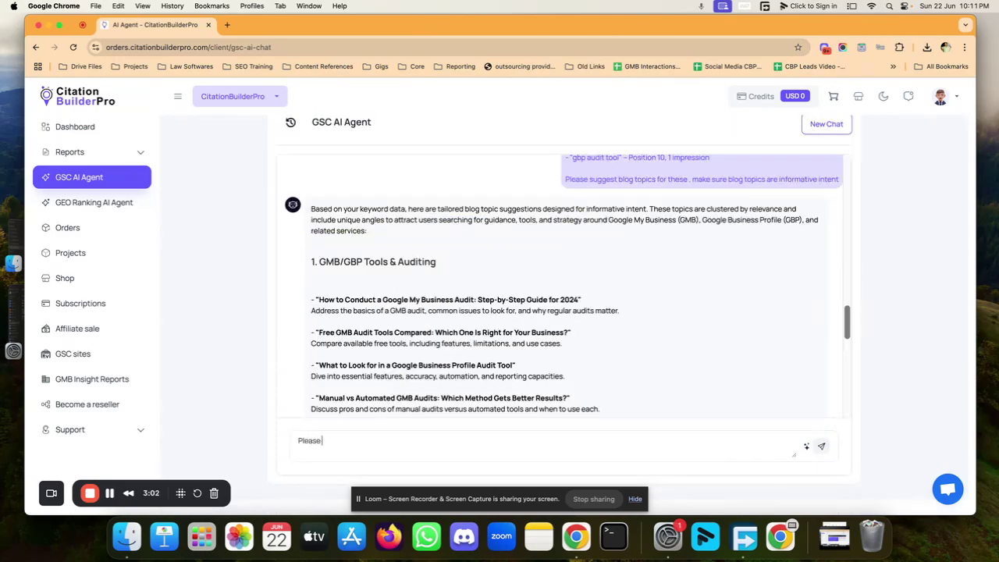
type(" share best outline for")
key("super+v")
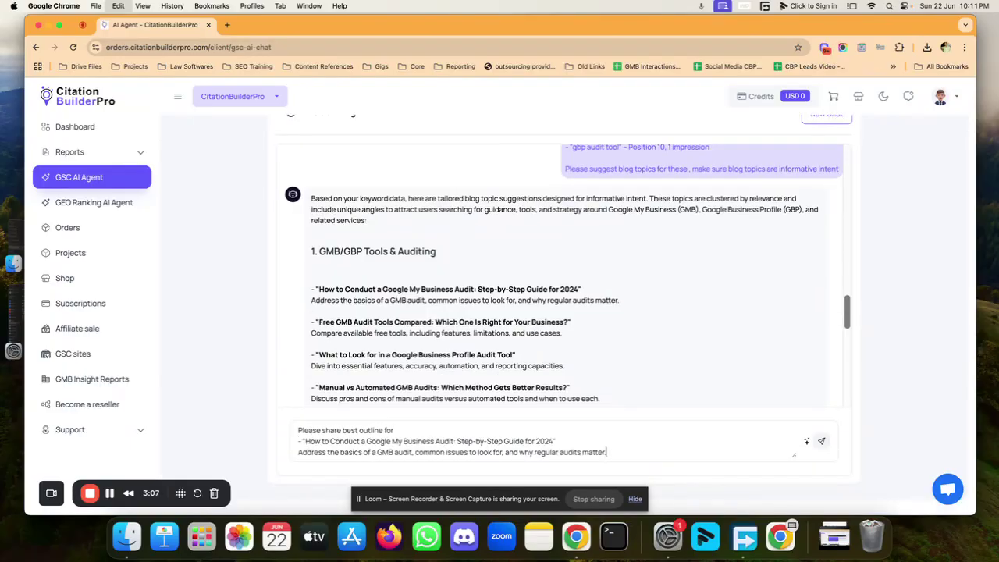
left_click(820, 442)
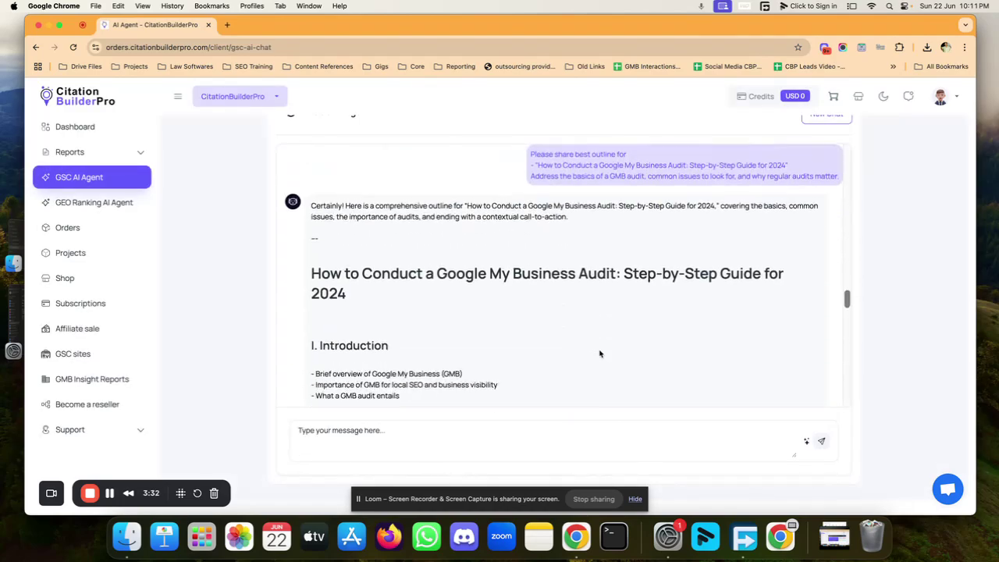
Step: Read through the sections of the generated Google My Business audit outline
scroll(449, 316, "down", 5)
scroll(449, 316, "down", 8)
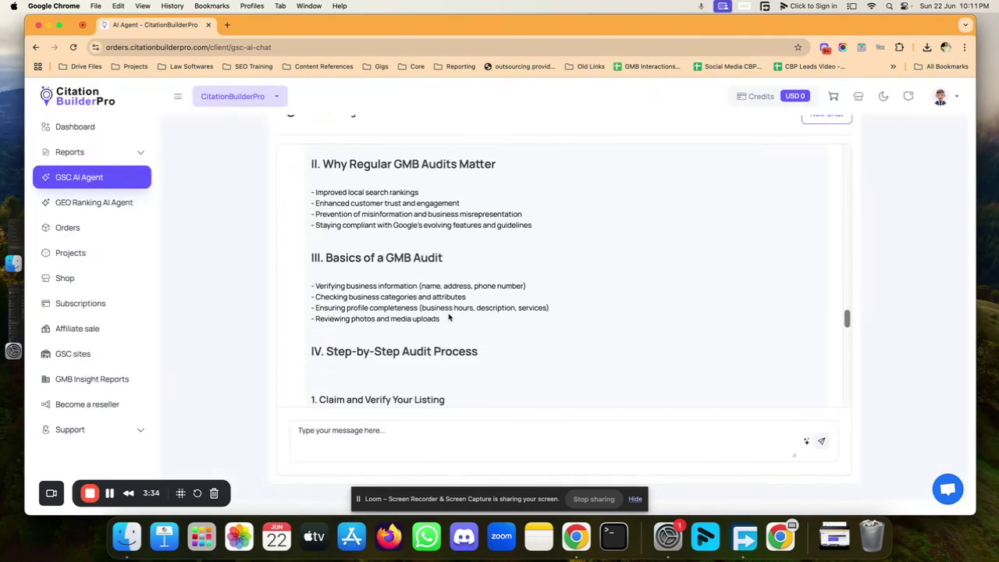